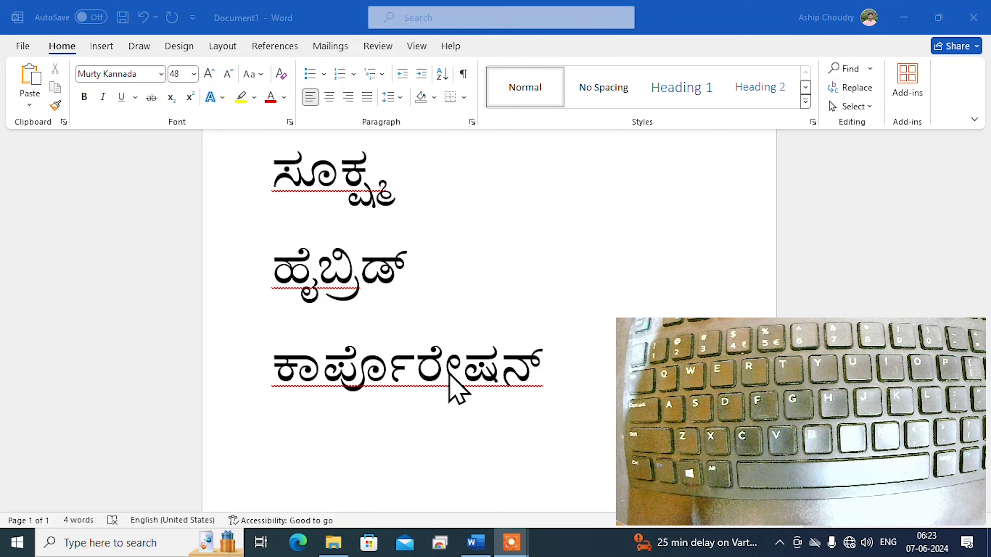
Place the text cursor after the first word ಗಣಕಯಂತ್ರ, and launch Multilingual Nudi 6.5 from the Multi Nudi 6.5 program folder
scroll(454, 388, "up", 5)
left_click(517, 252)
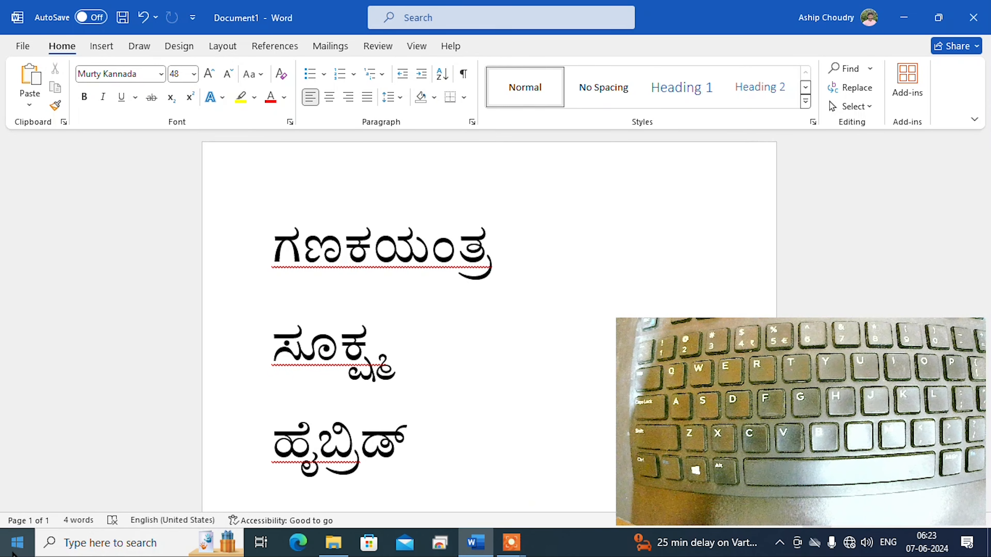
left_click(15, 542)
scroll(188, 262, "down", 10)
scroll(186, 247, "down", 10)
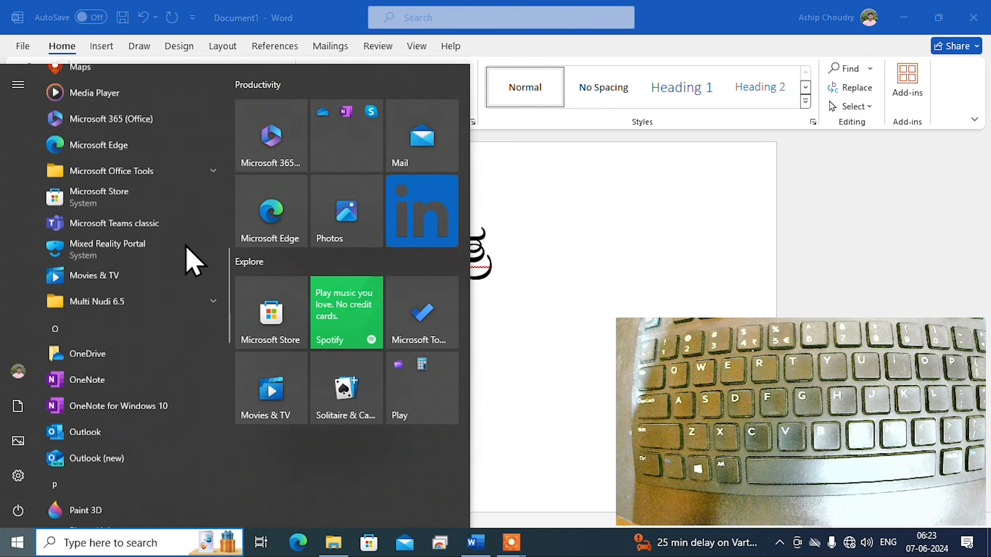
left_click(188, 209)
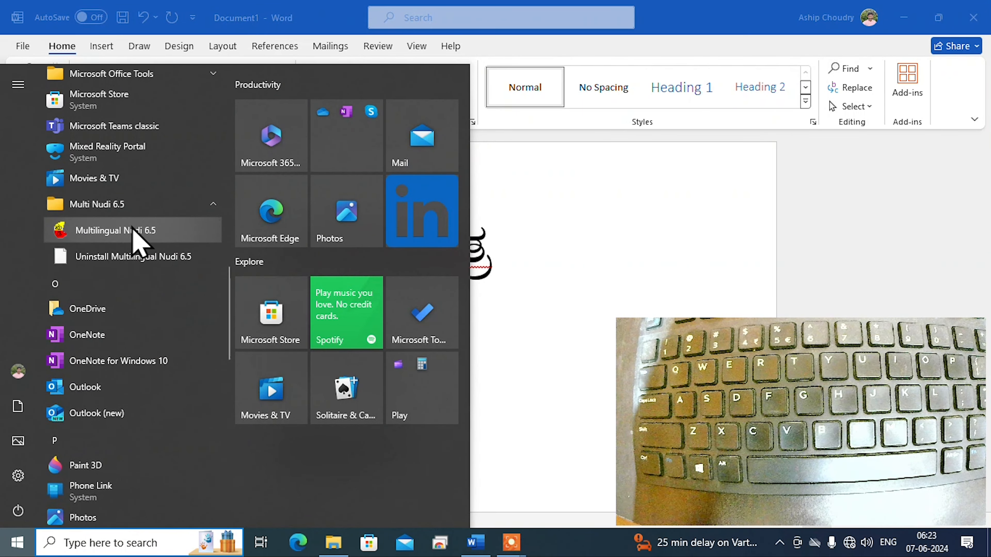
left_click(136, 231)
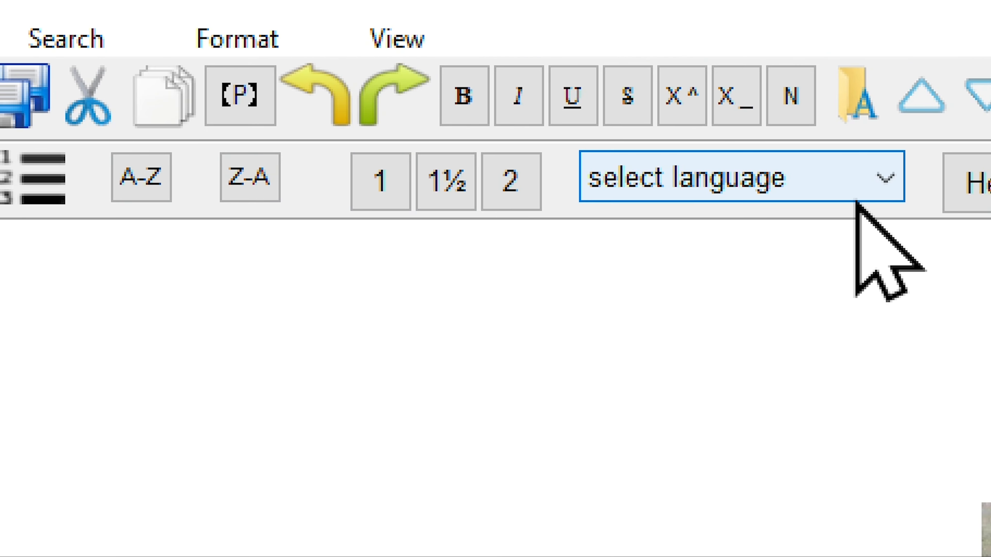
Set the Nudi typing language to Kannada and minimize its window to return to the Word document
left_click(660, 183)
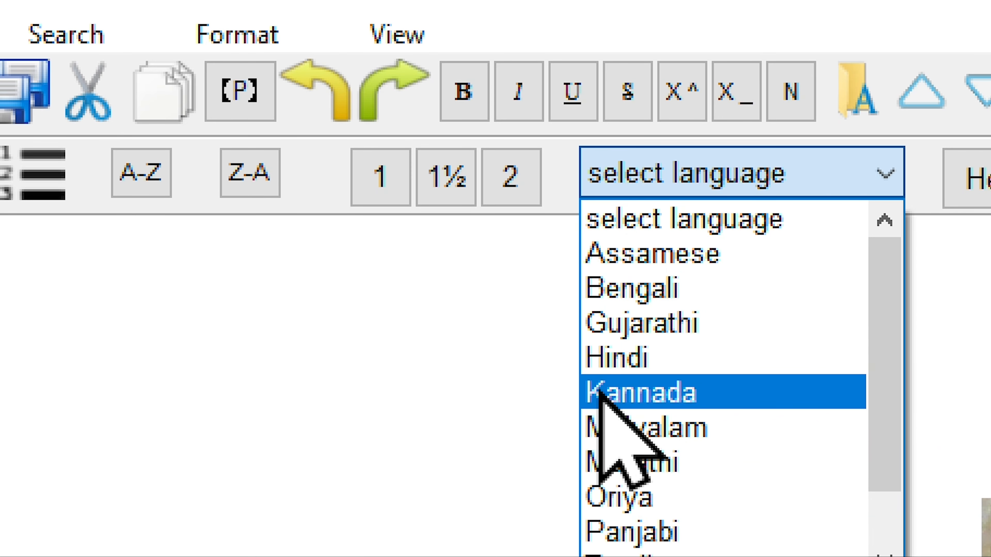
left_click(599, 393)
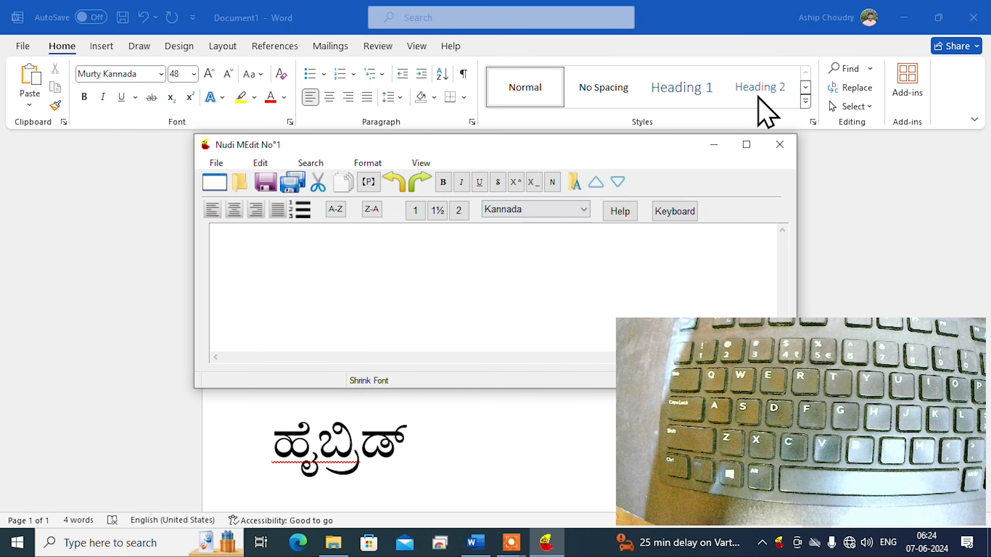
left_click(724, 148)
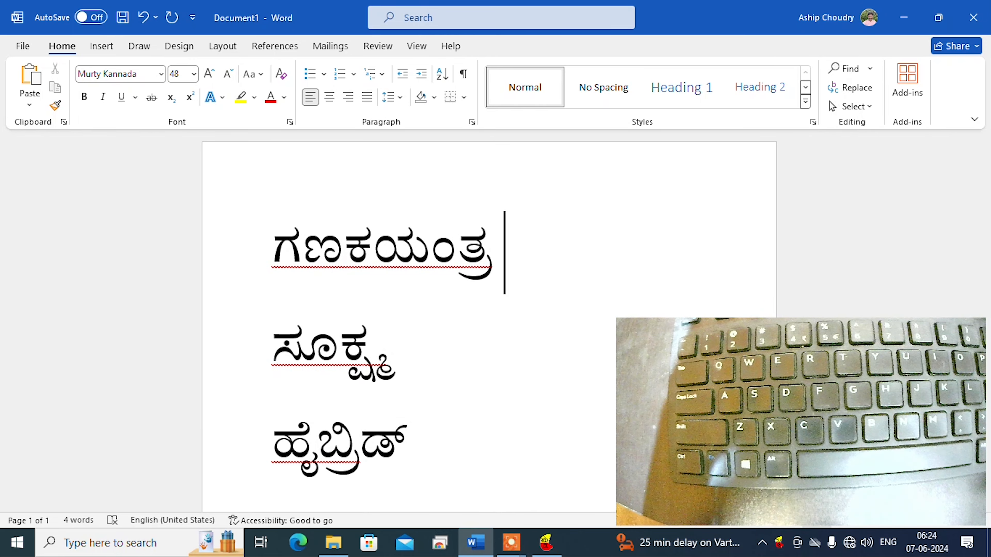
Type the Kannada word ಗಣಕಯಂತ್ರ after the existing ಗಣಕಯಂತ್ರ in the first paragraph
type("ಗ")
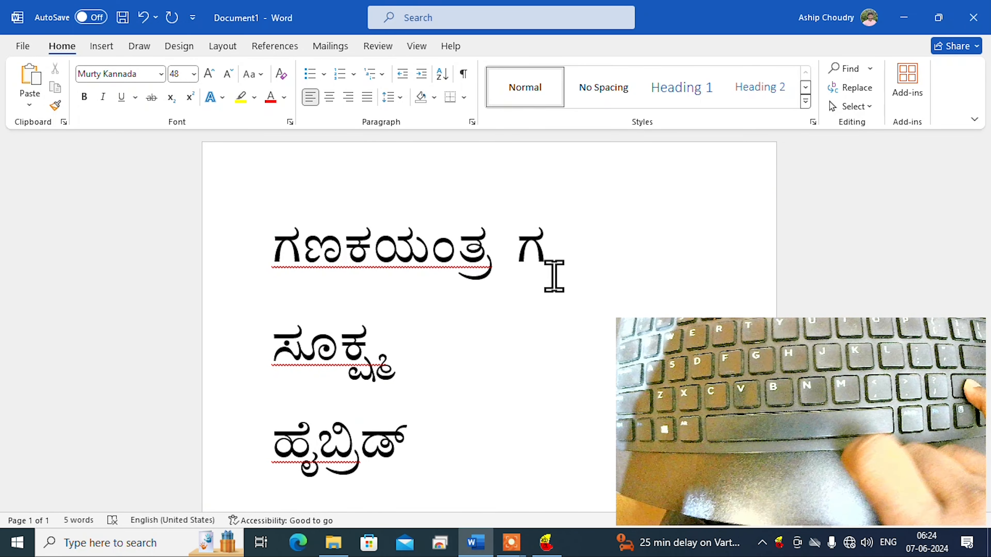
type("ಣ")
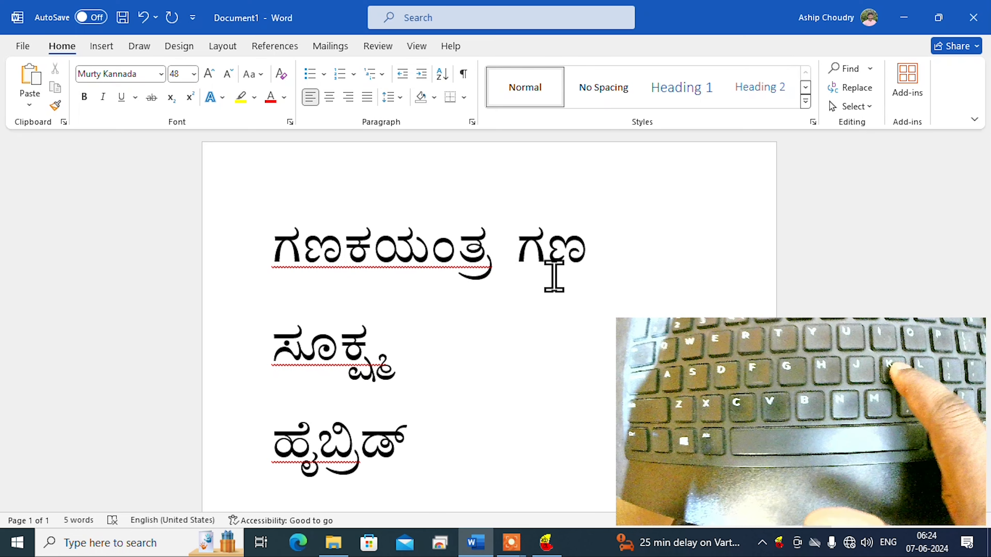
type("ಕ")
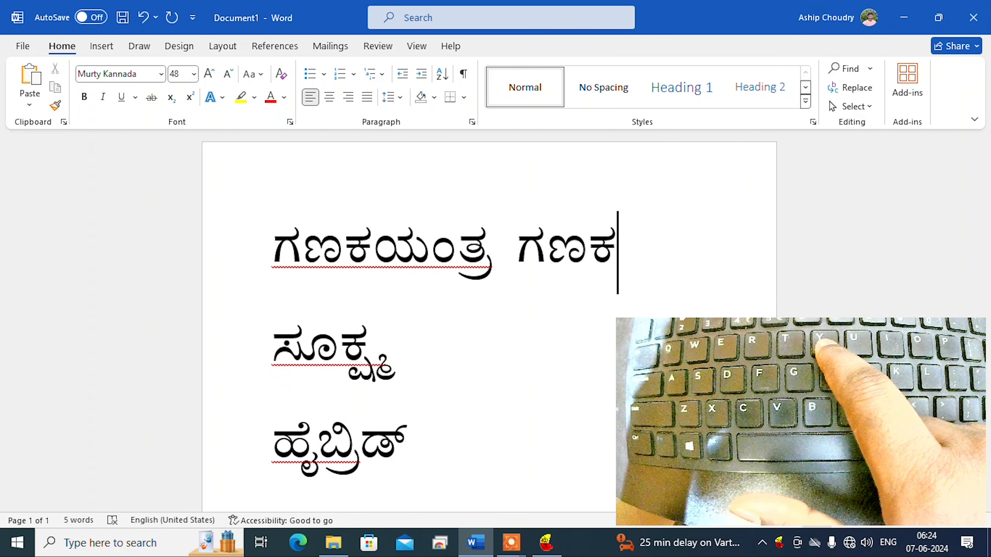
type("ಯ")
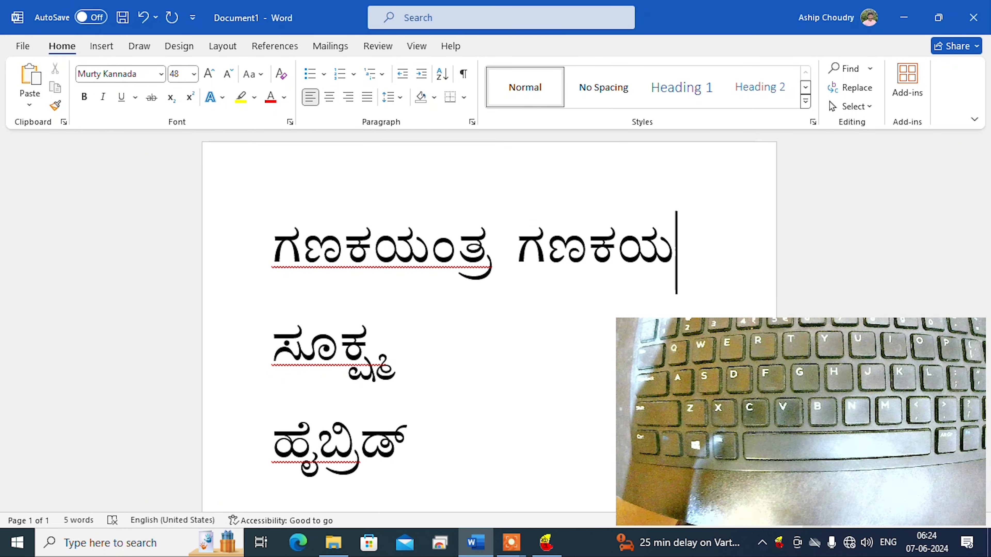
type("ಂ")
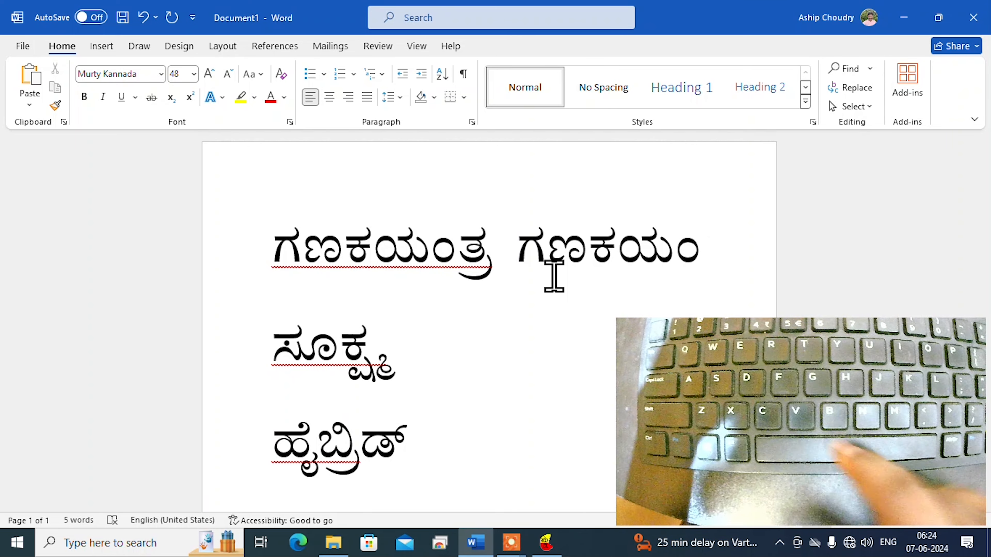
type("ತ್")
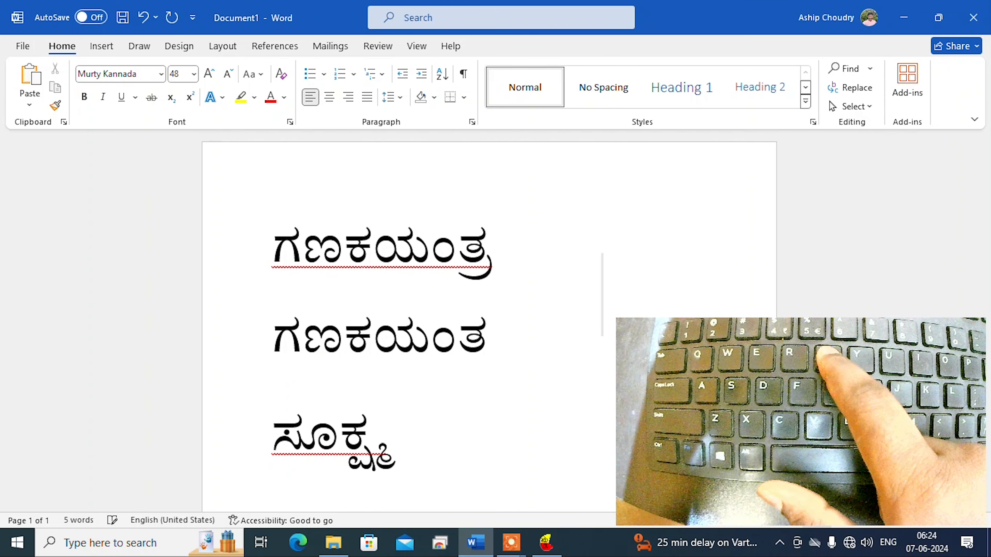
type("ರ")
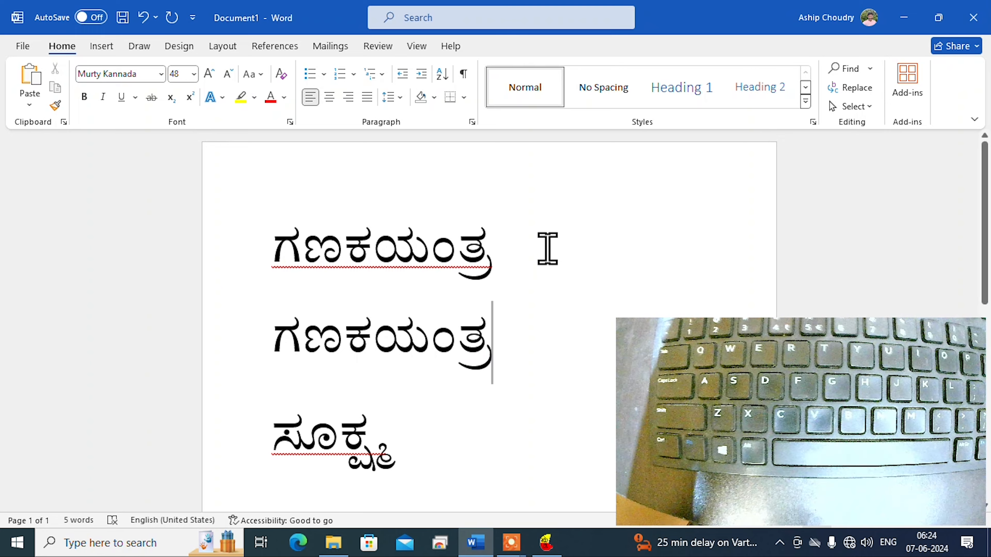
Type the Kannada word ಸೂಕ್ಷ್ಮ after the existing ಸೂಕ್ಷ್ಮ on its line
scroll(546, 246, "down", 5)
left_click(460, 279)
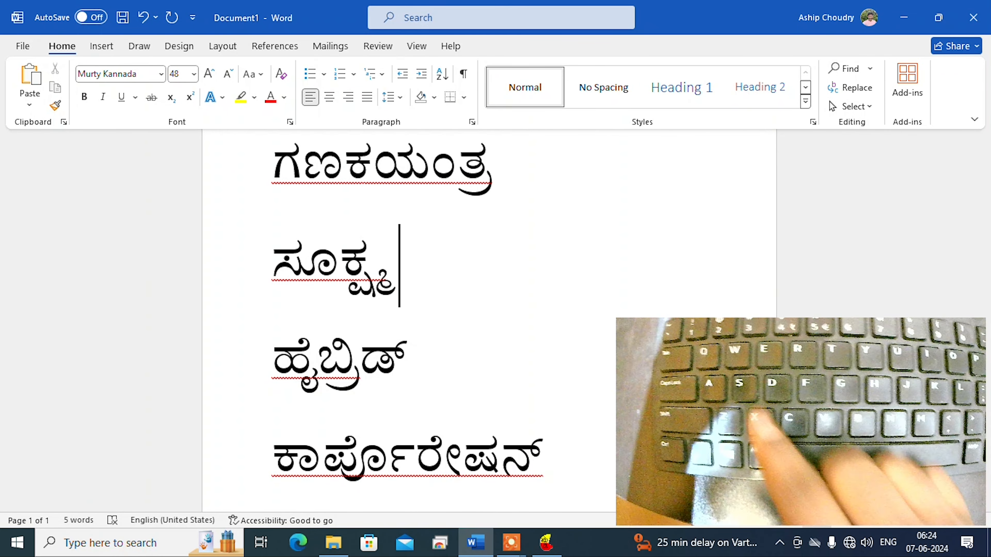
type("ಸ")
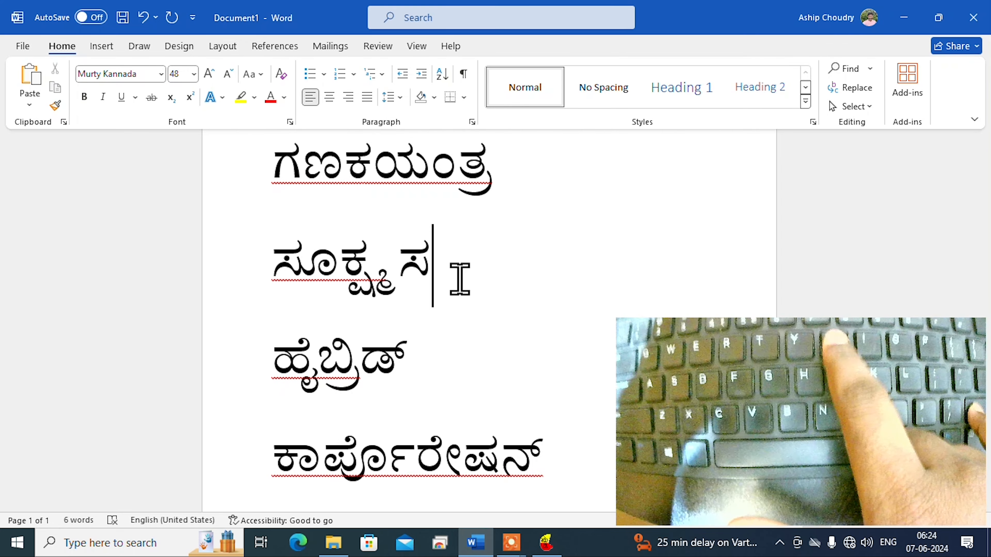
type("ೂ")
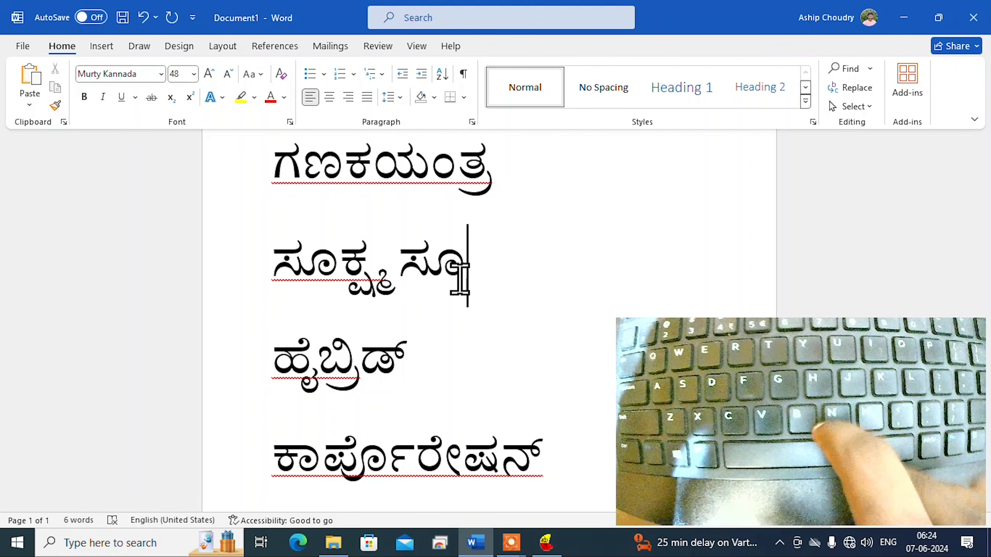
type("ಕ")
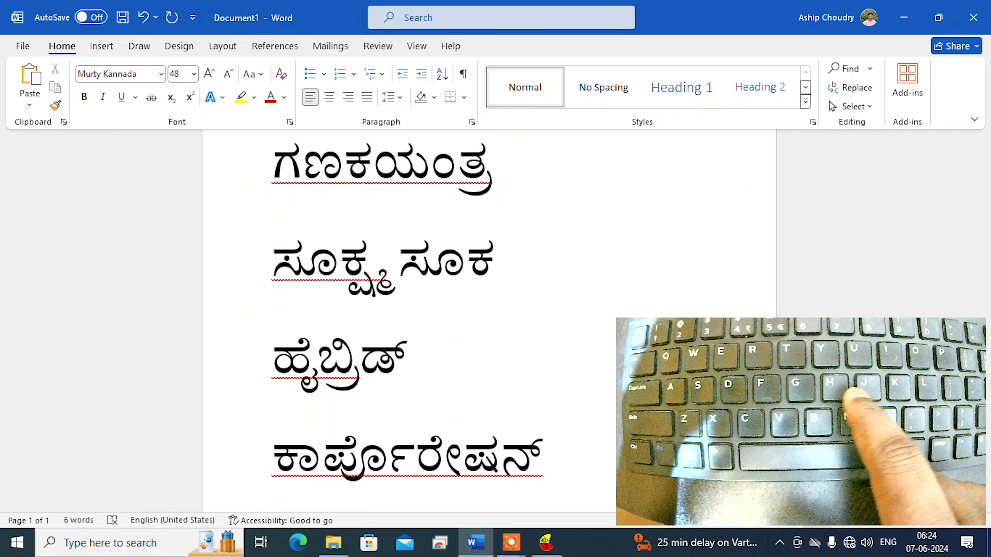
type("್")
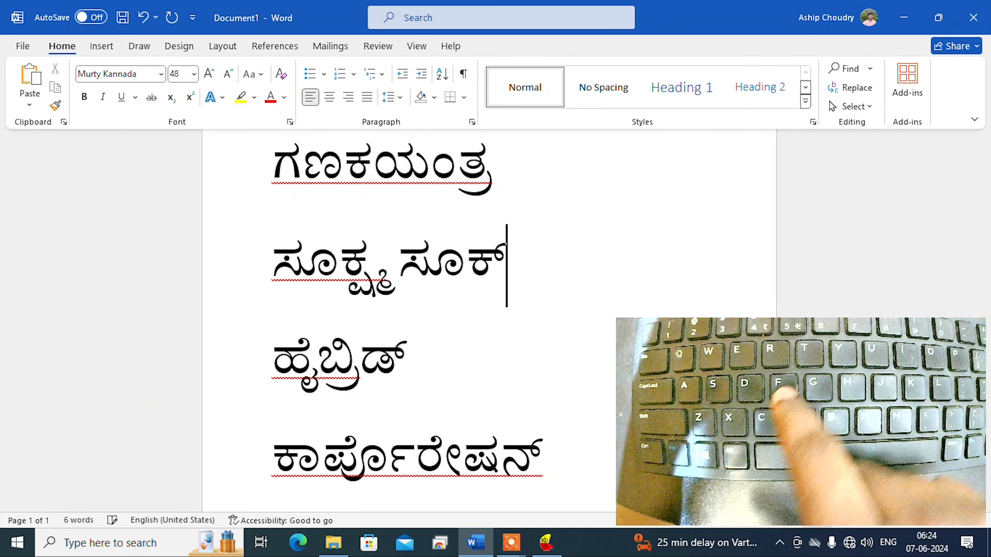
type("ಷ")
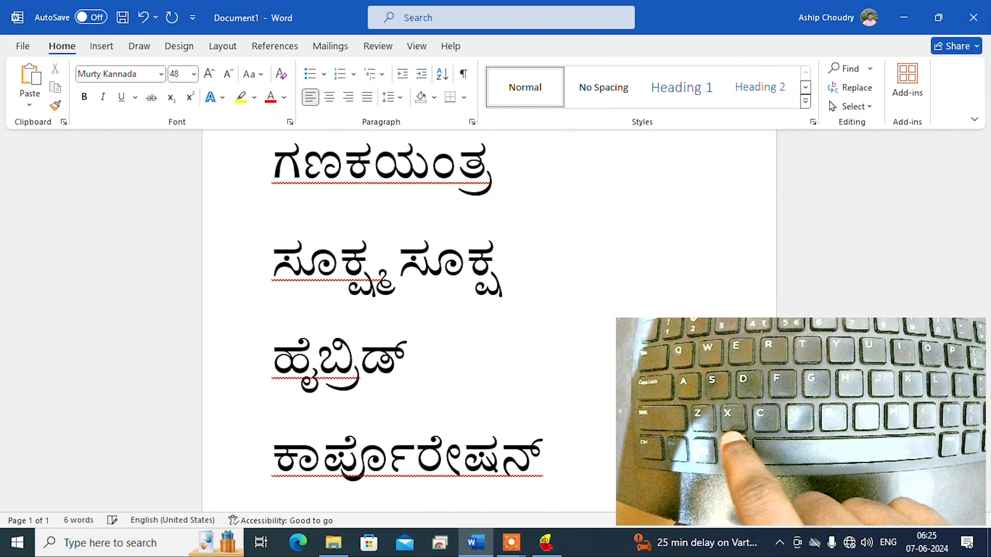
type("್")
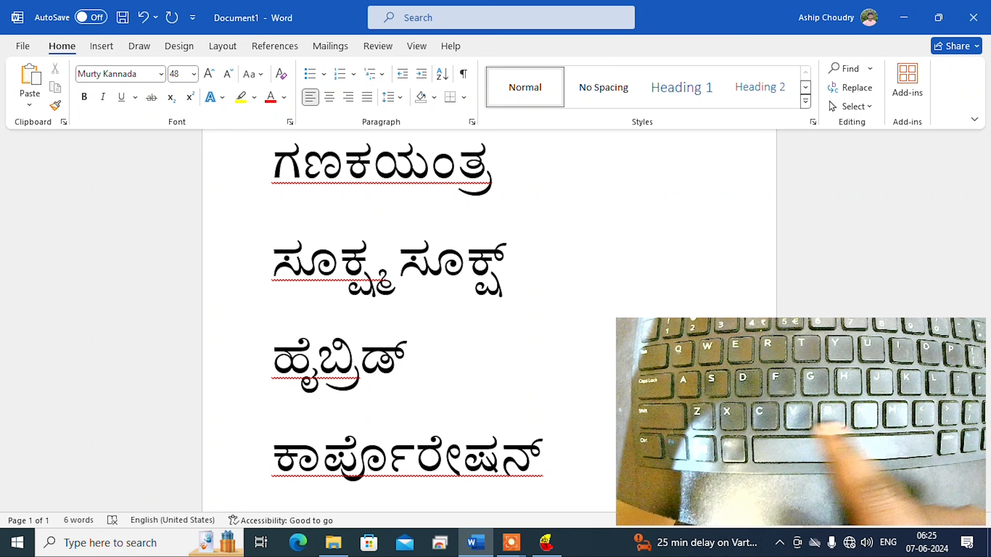
type("ಮ")
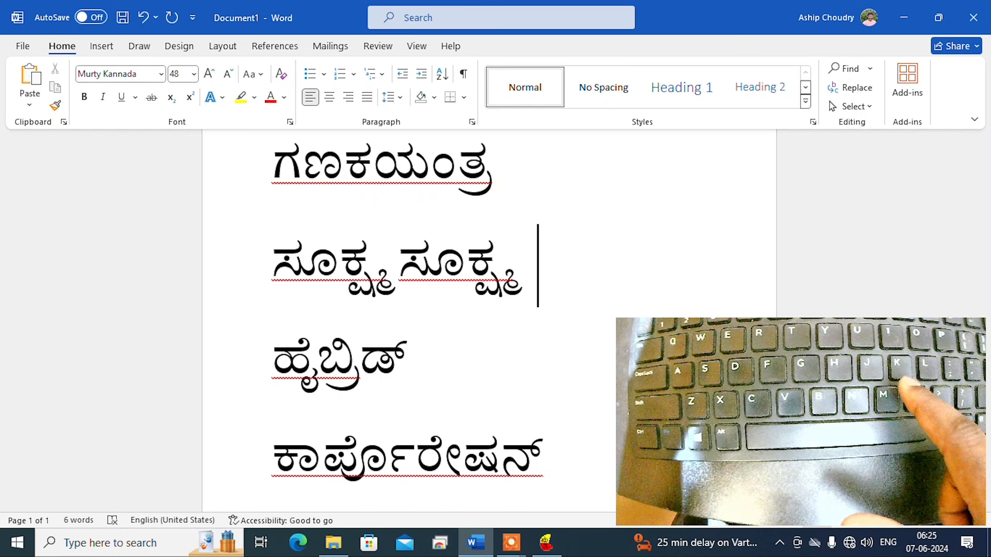
Try out the conjunct ಕ್ಷ after the repeated ಸೂಕ್ಷ್ಮ, and delete it again
type(" ಕ")
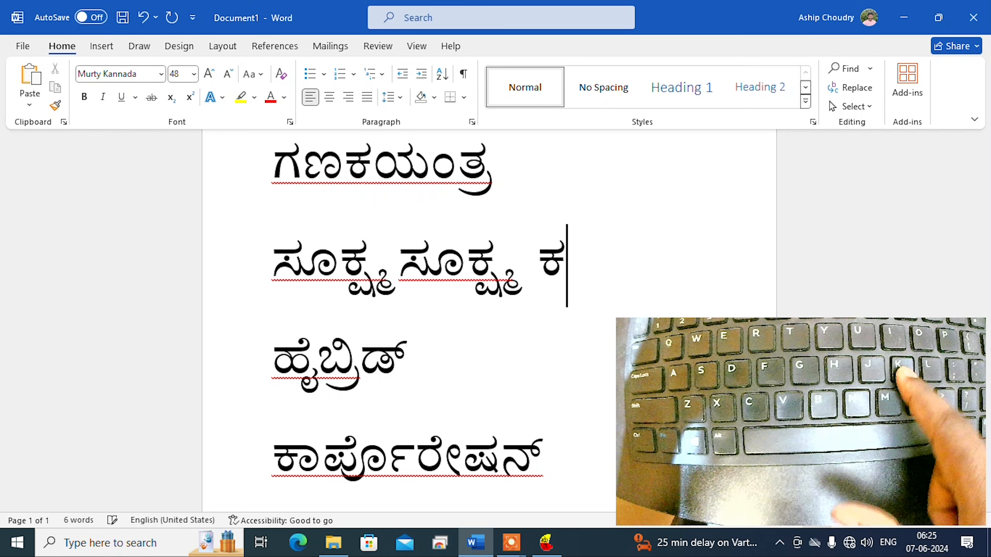
type("್")
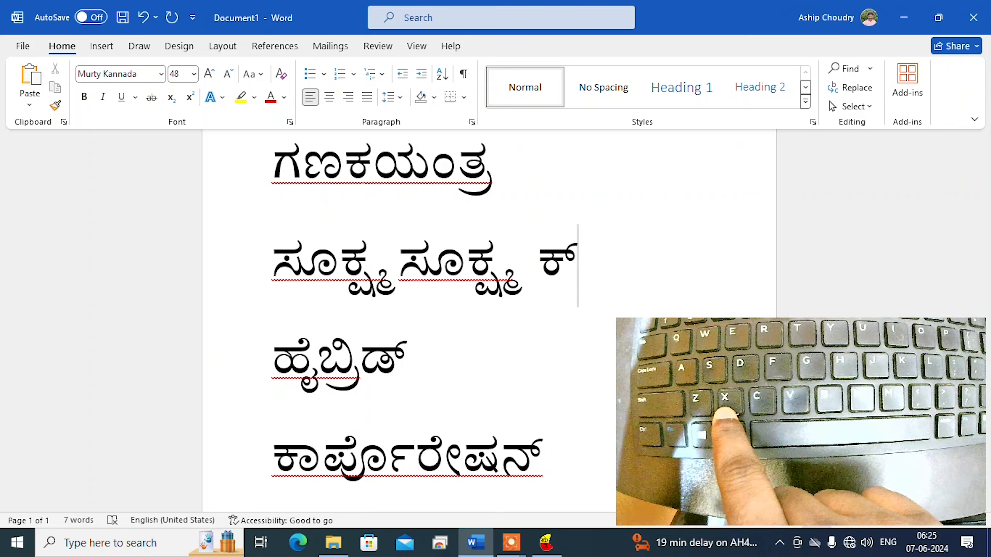
type("ಷ")
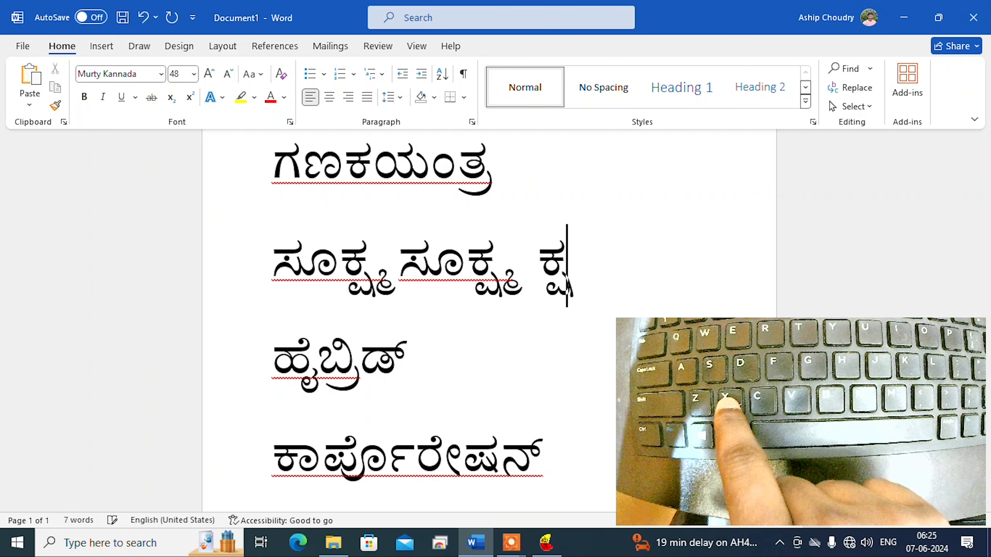
key("BackSpace")
key("BackSpace")
key("BackSpace")
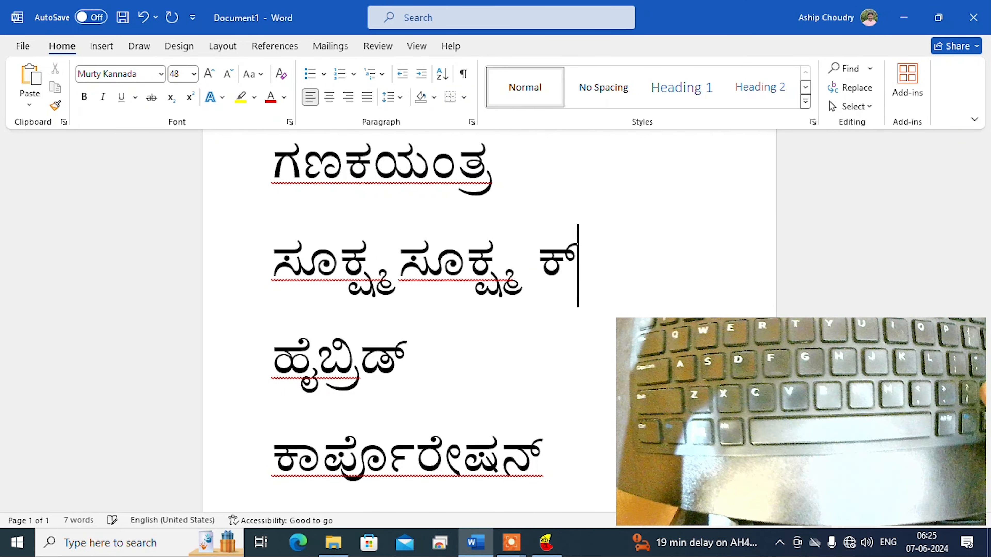
key("BackSpace")
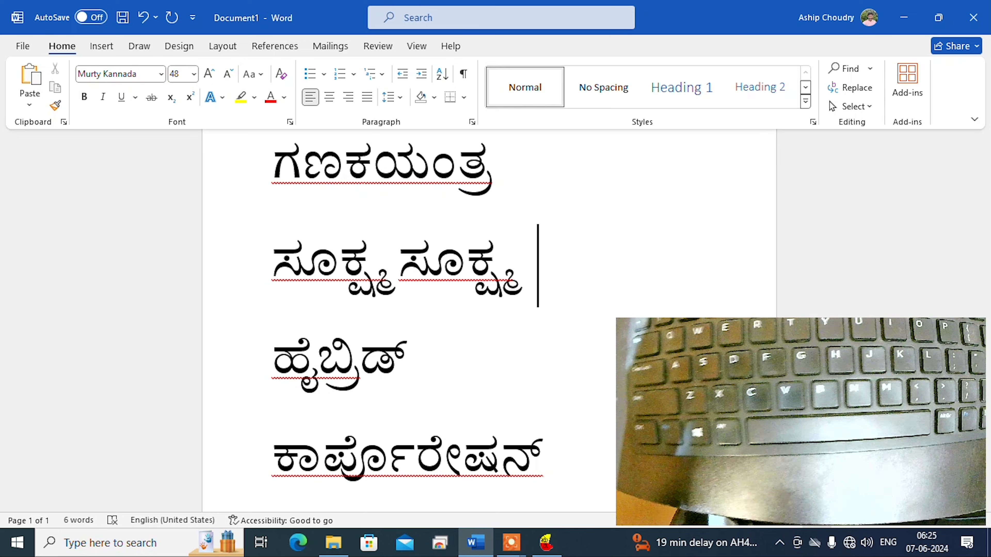
Type the Kannada letters ಹೈಬ್ರಿ after the existing ಹೈಬ್ರಿಡ್ on its line, leaving a gap between them
scroll(451, 181, "down", 3)
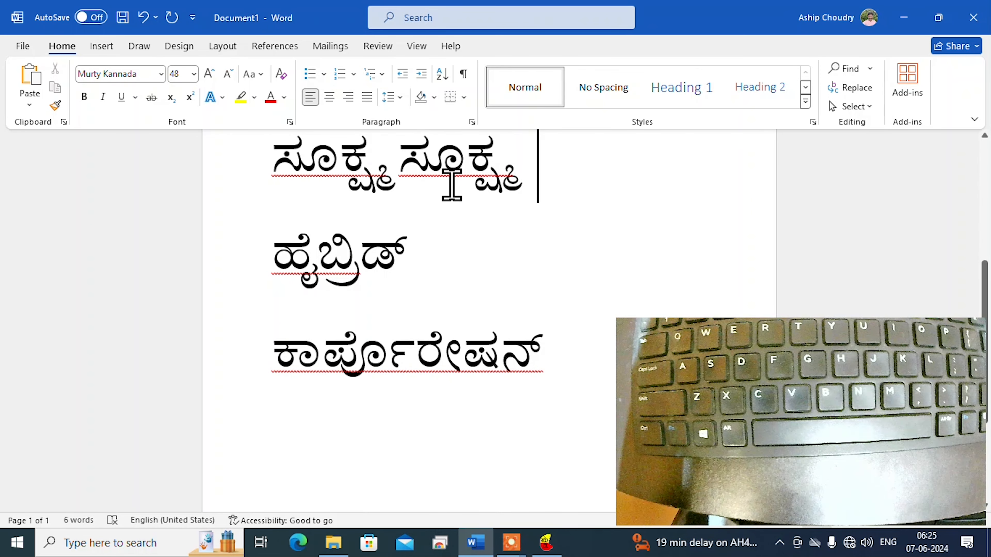
left_click(471, 272)
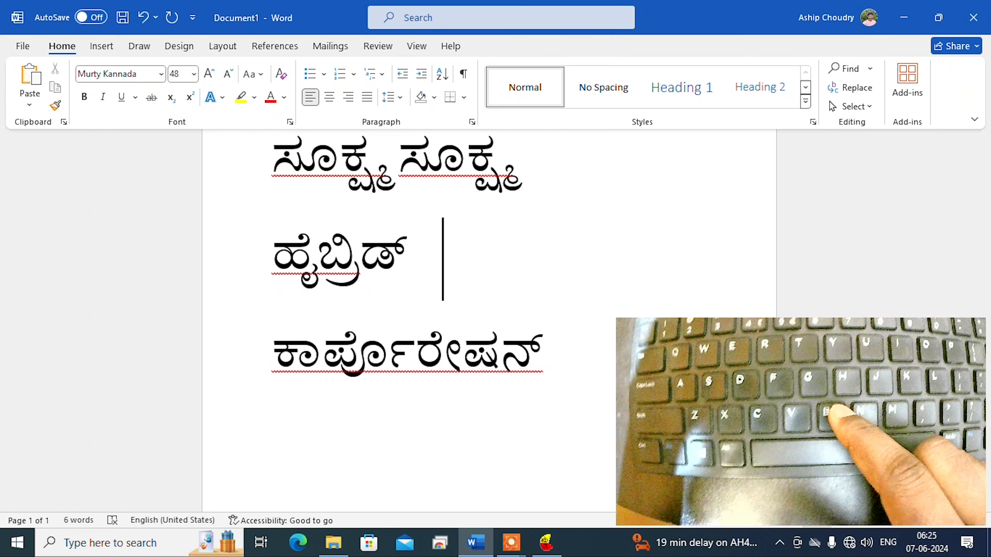
type("ಹ")
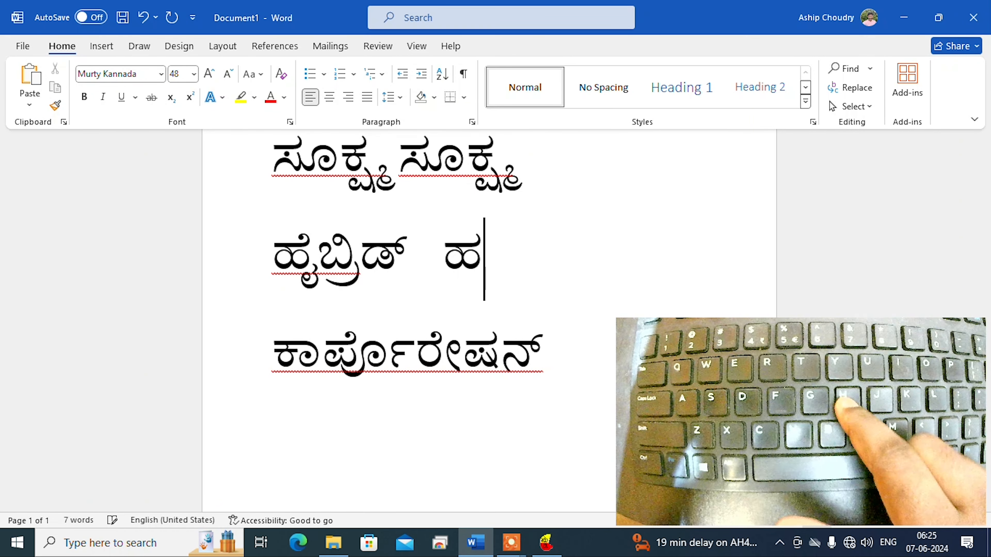
type("ೈ")
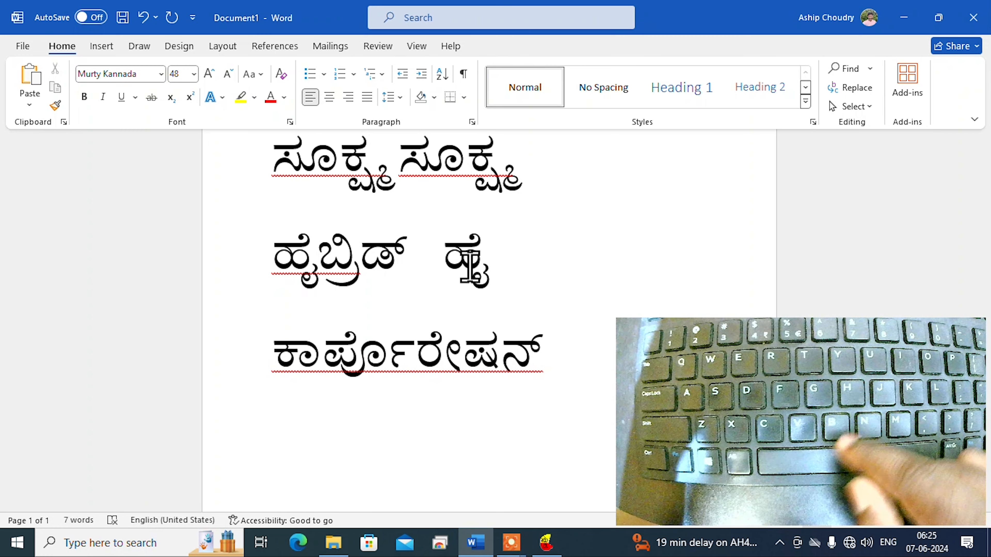
type("ಬ")
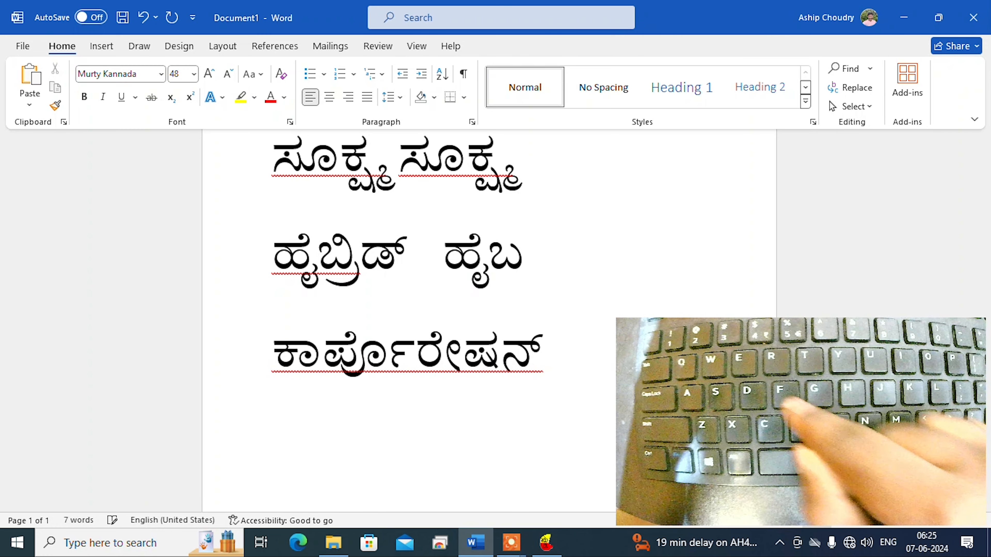
type("್ರ")
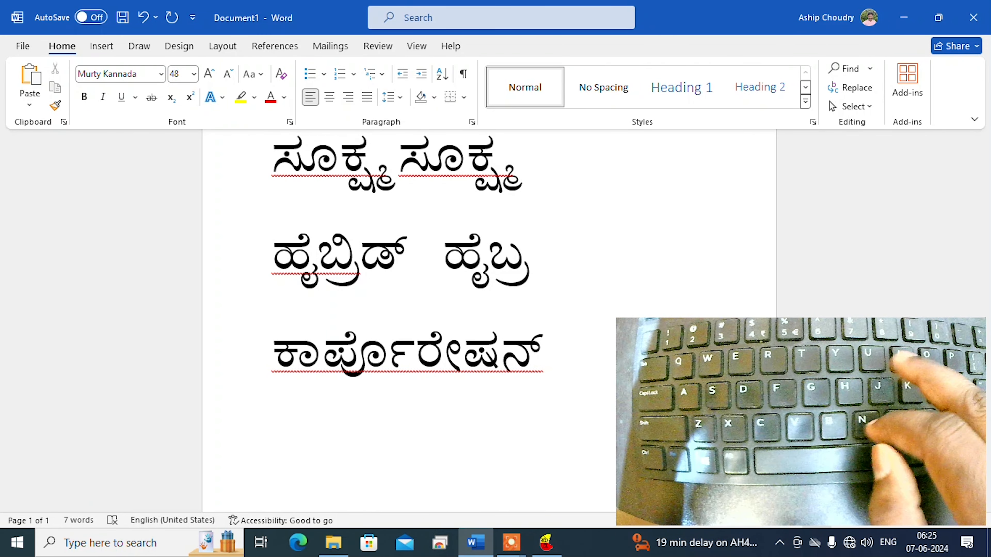
type("ಿ")
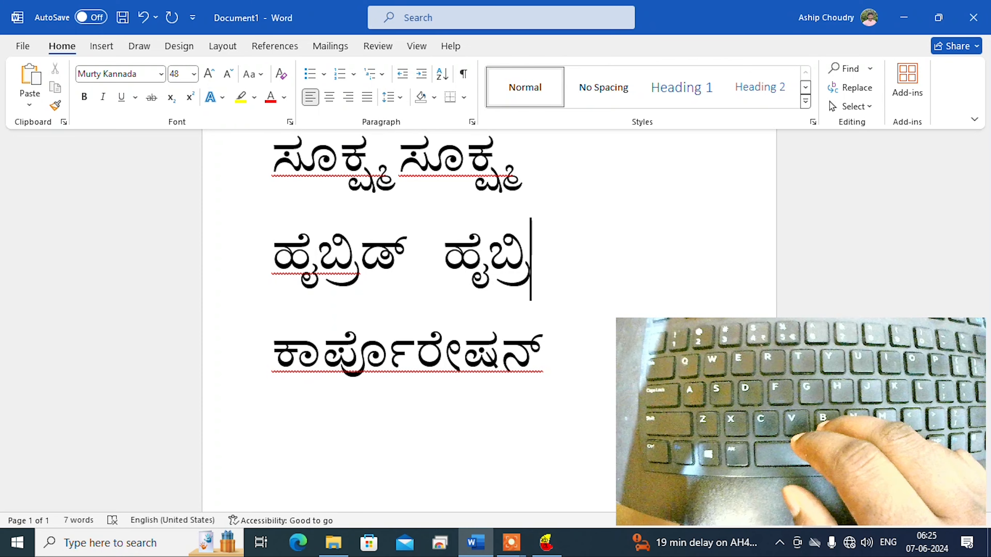
type("ಕಾ")
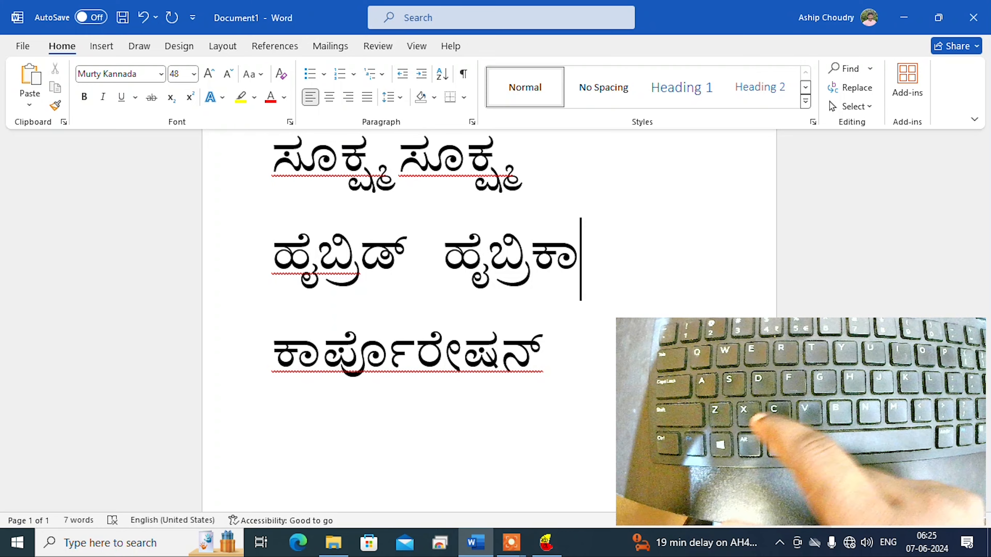
type("ರ")
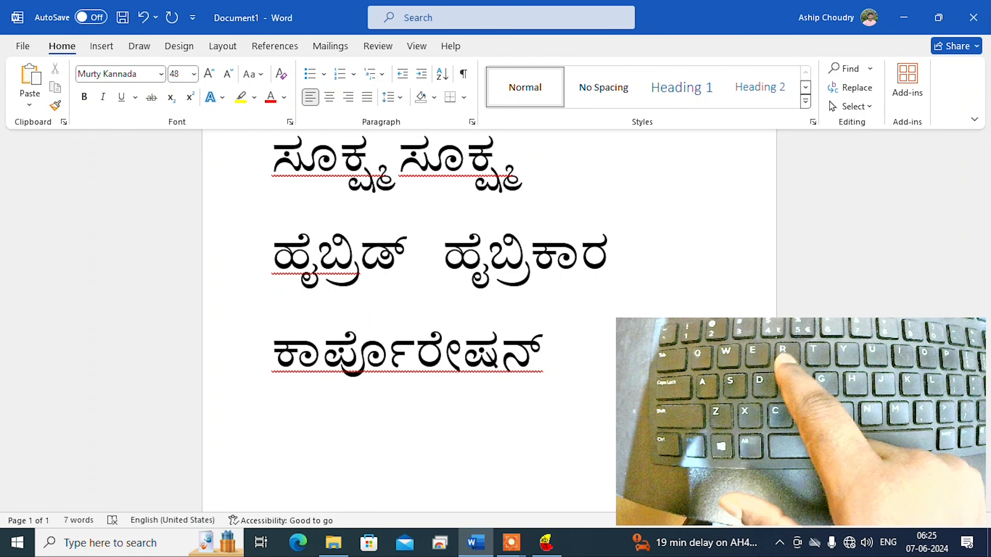
key("BackSpace")
key("BackSpace")
key("BackSpace")
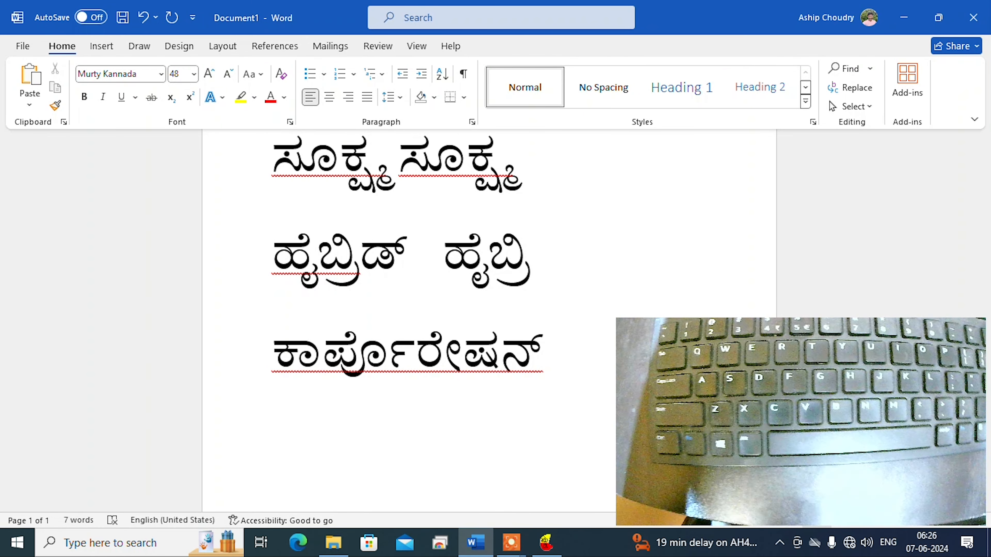
Type the Kannada word ಕಾರ್ಪೊರೆಷನ್ on a new line below the existing ಕಾರ್ಪೊರೇಷನ್
scroll(468, 370, "down", 3)
left_click(556, 263)
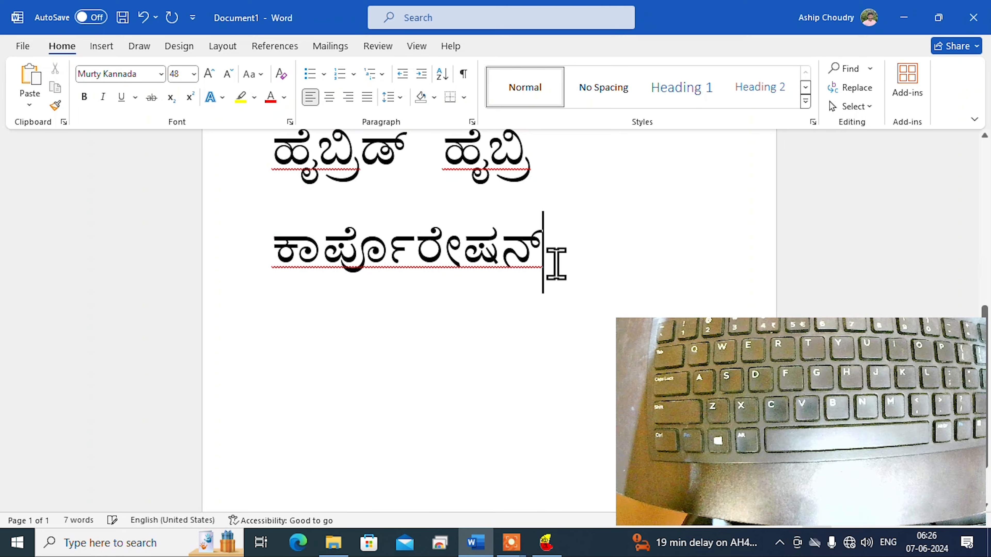
key("Return")
type("ಕಾ")
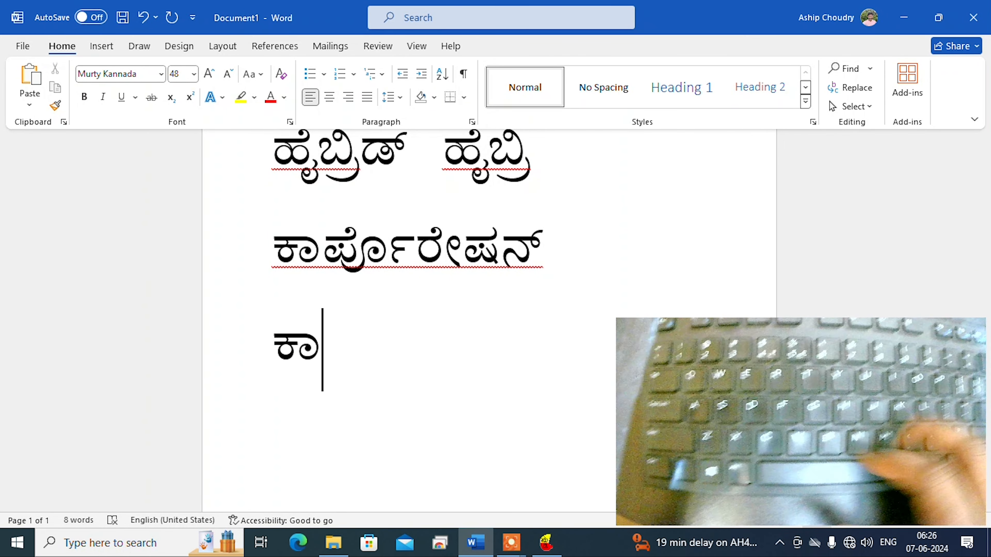
type("ಪ")
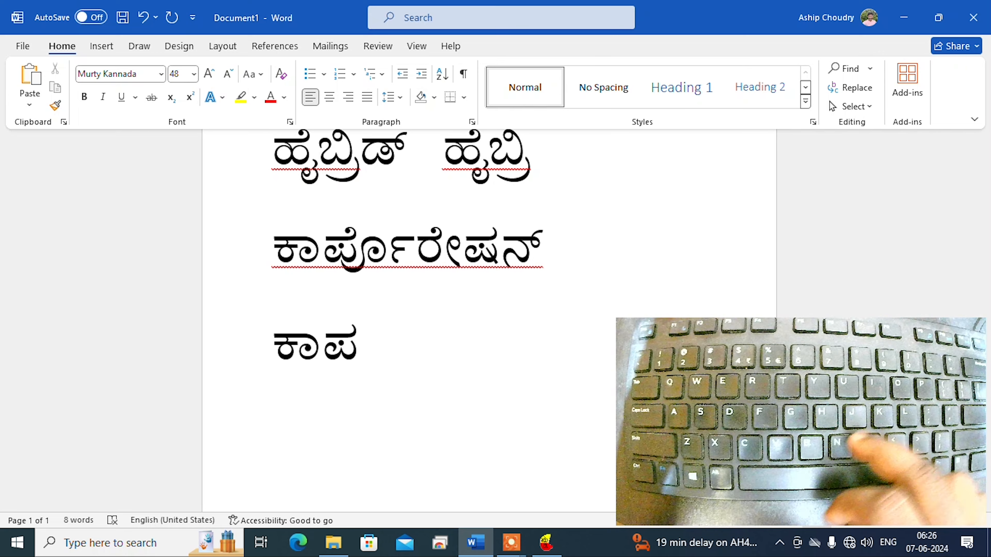
key("BackSpace")
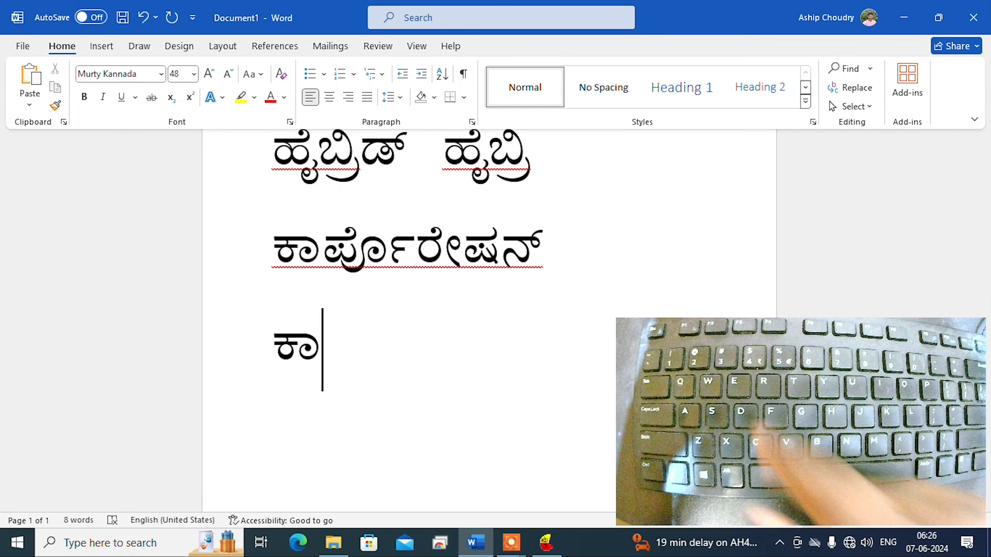
type("ರ್")
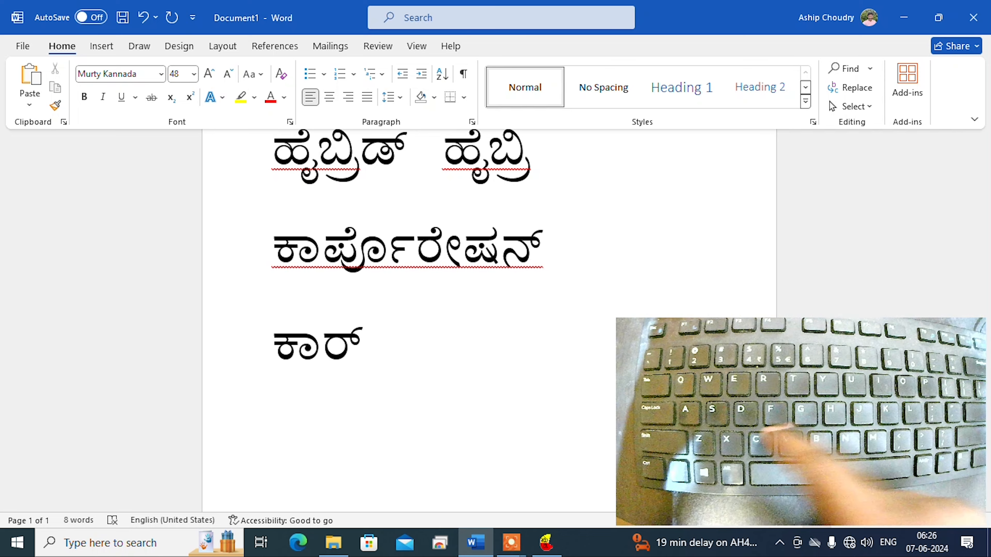
type("ಪ")
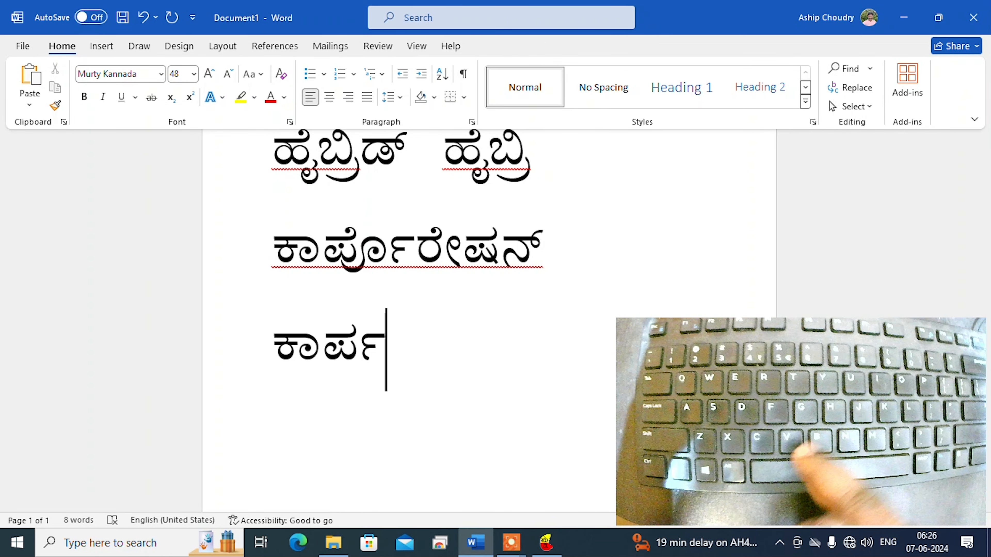
type("ೊ")
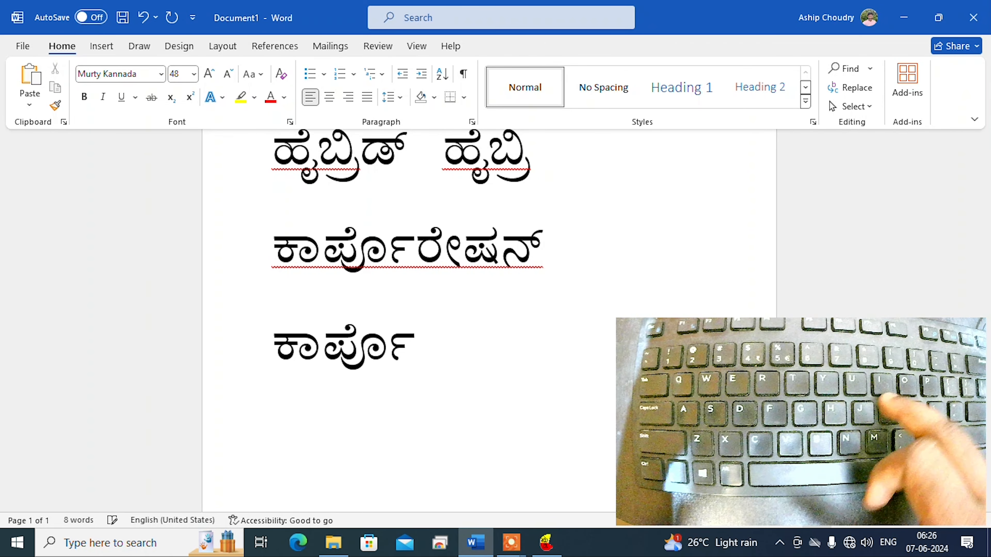
type("ರೆ")
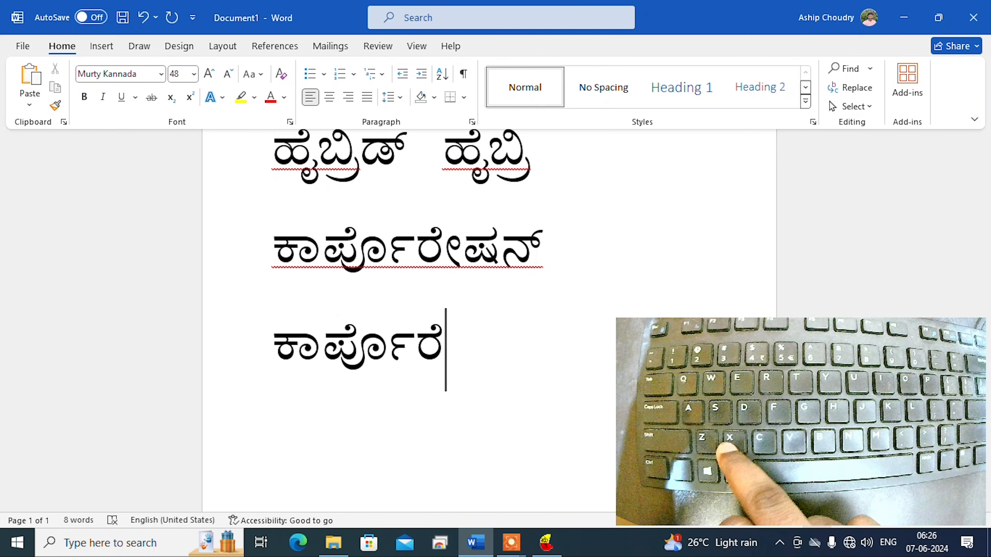
type("ಷ")
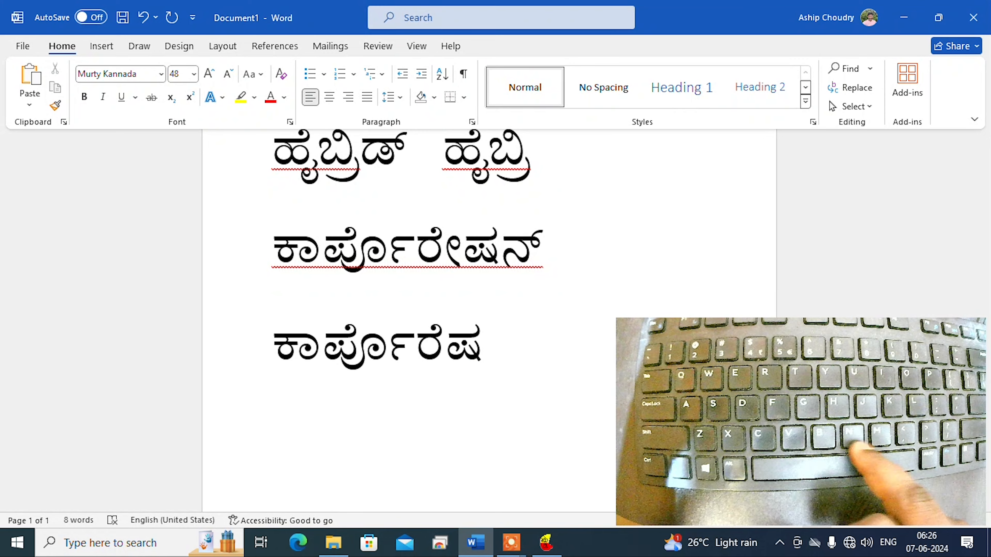
type("ನ್")
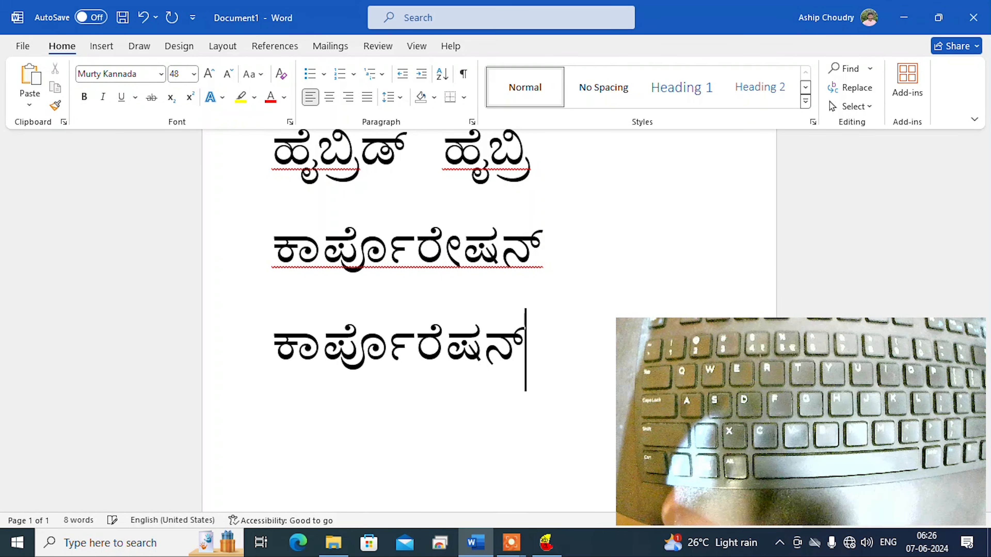
Start another line below ಕಾರ್ಪೊರೆಷನ್ and type the Kannada letters ಕರ್ನಾಟ on it
key("Return")
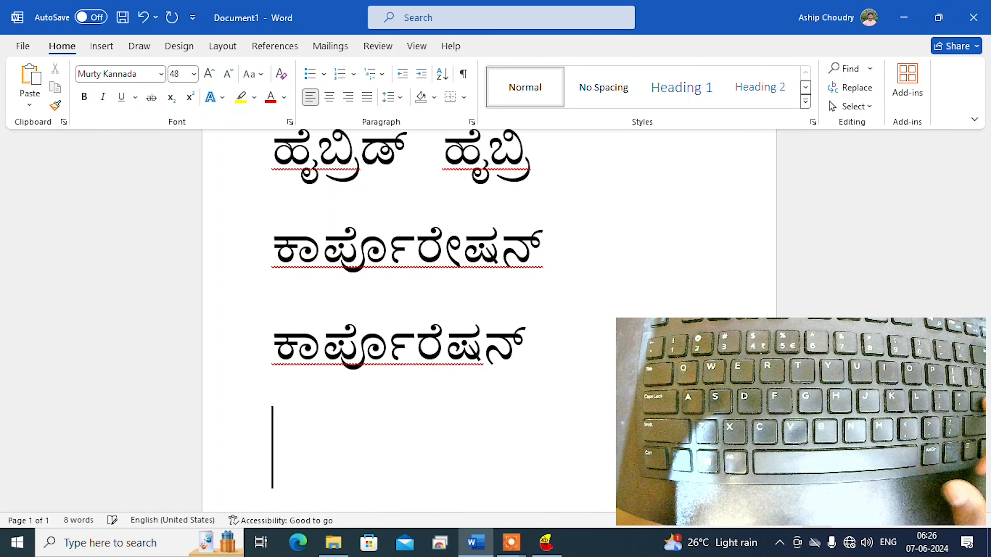
scroll(601, 127, "down", 3)
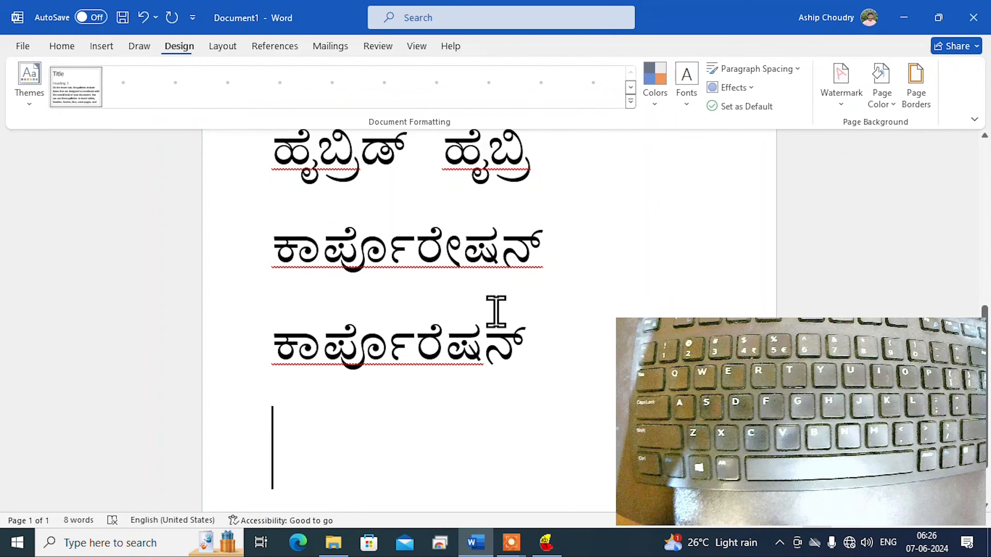
scroll(487, 320, "down", 2)
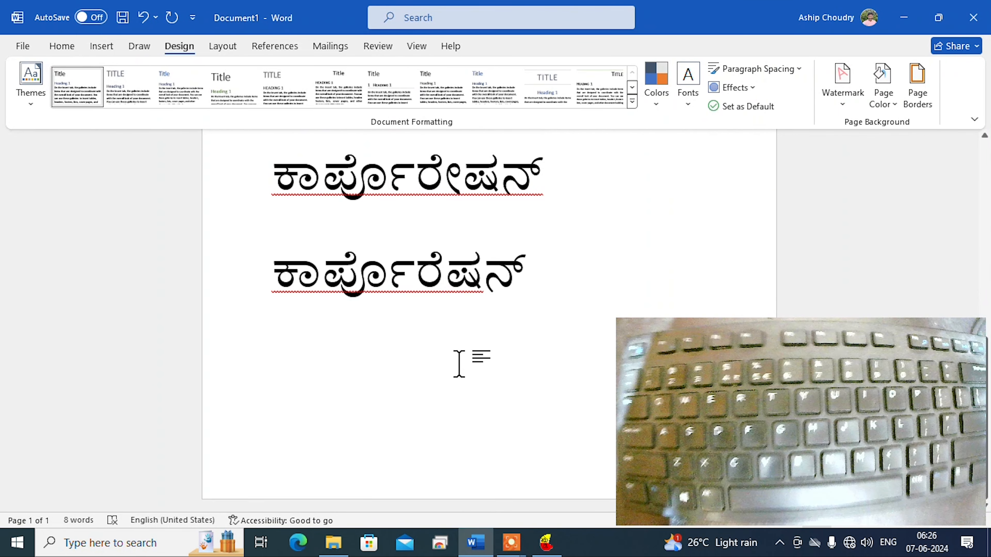
type("ಕ")
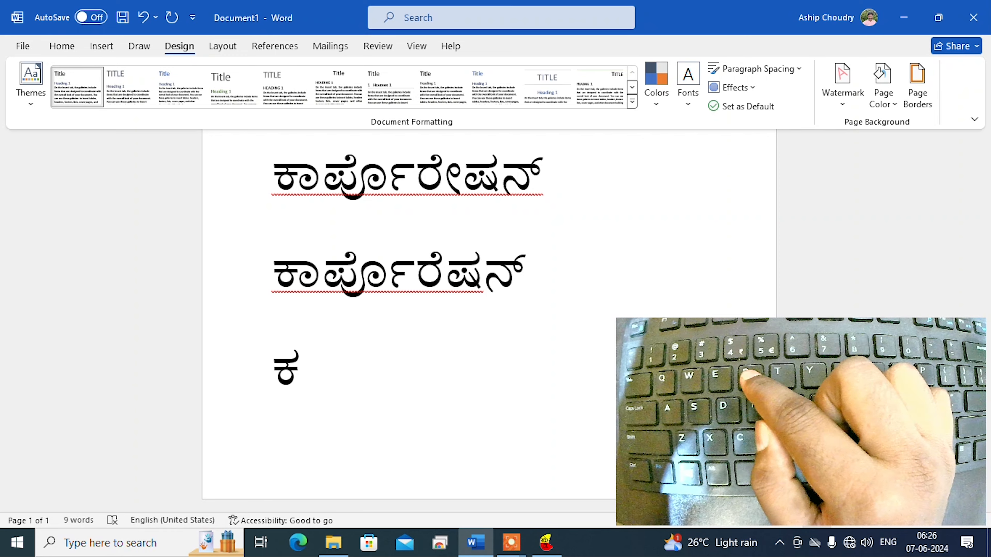
type("ರ")
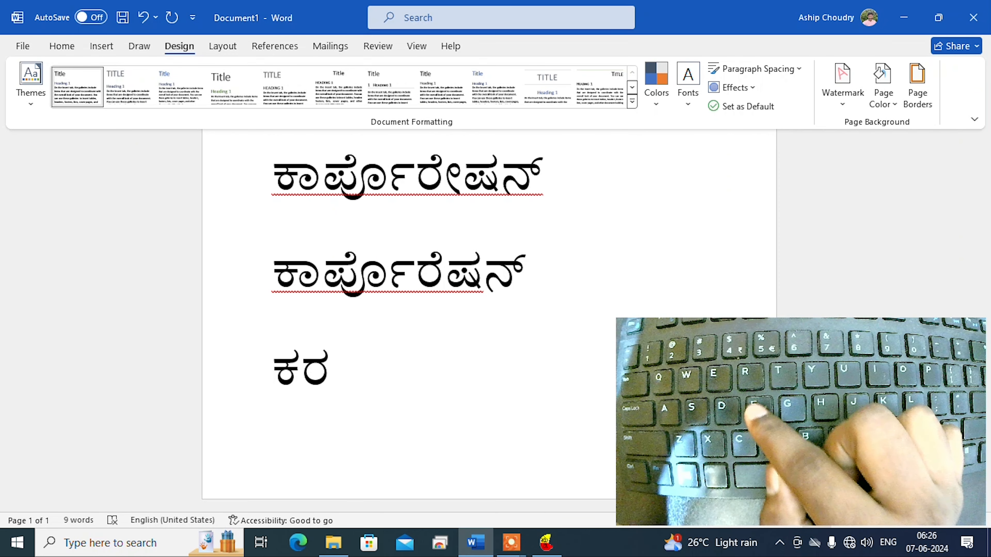
type("್ನ")
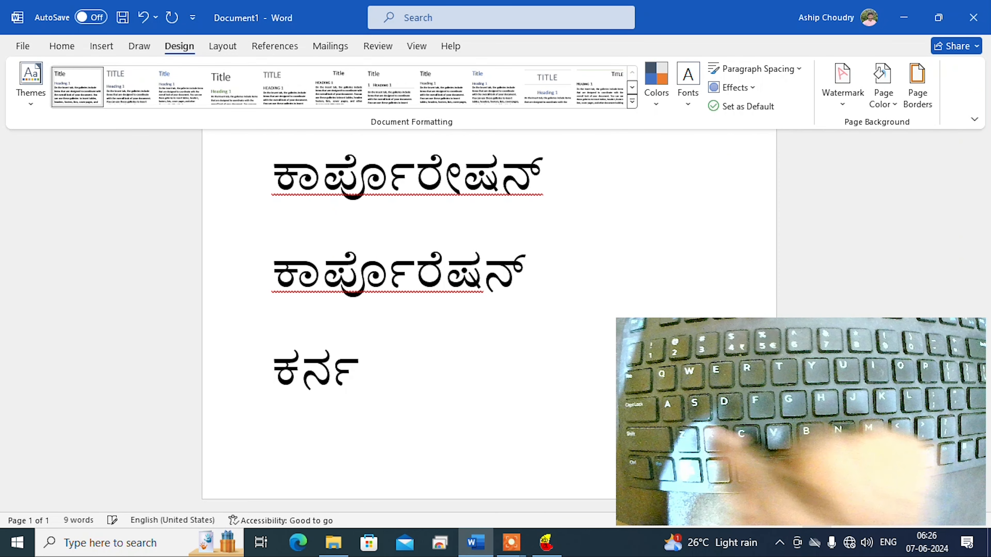
type("ಾಟ")
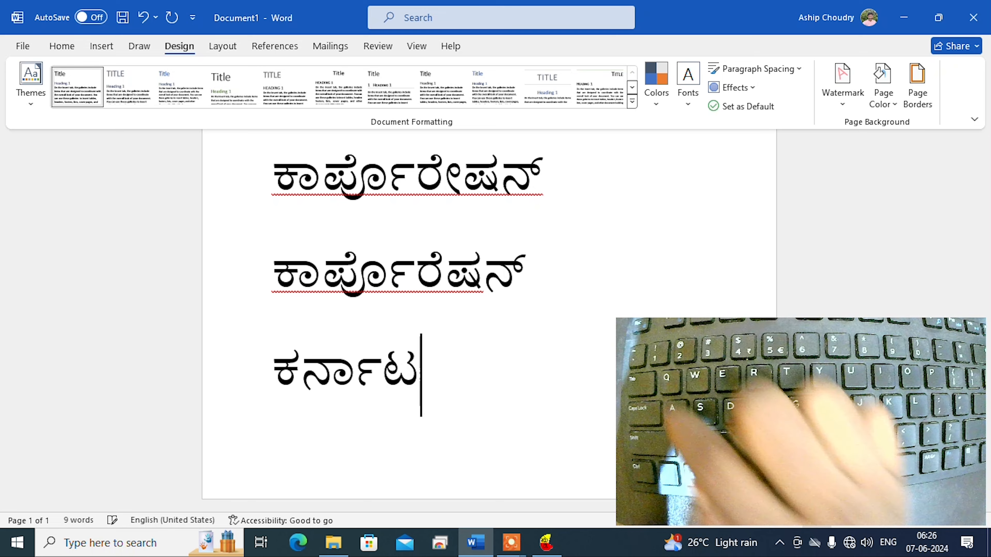